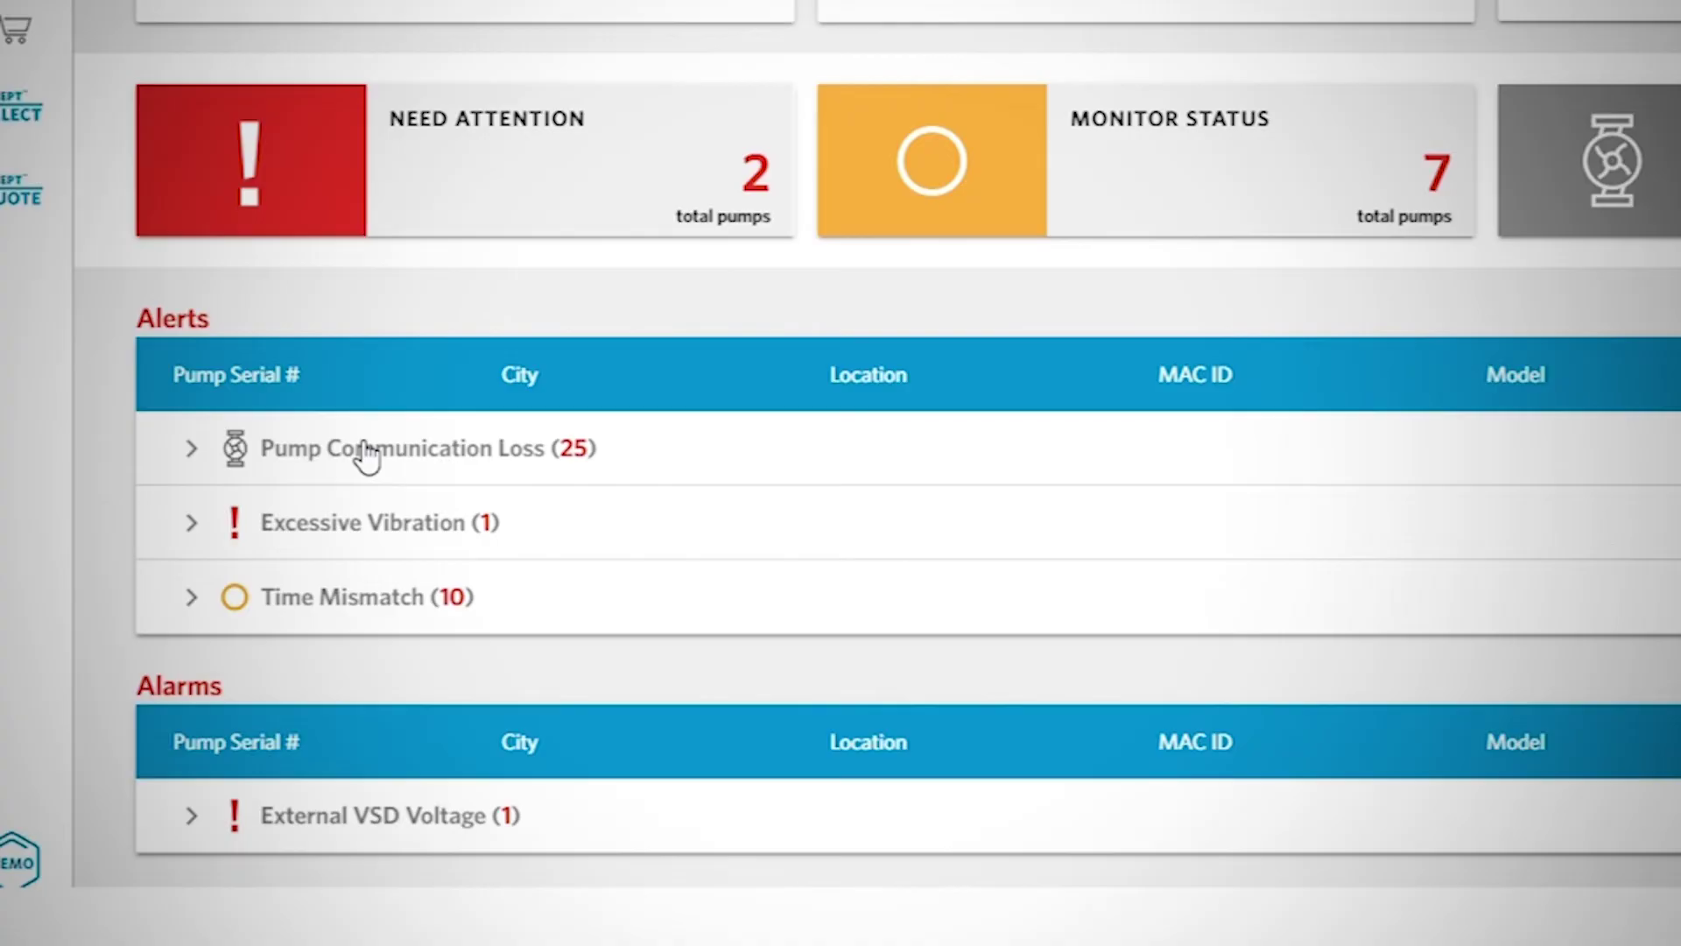
Expand the Pump Communication Loss list, switch to Map View and show the Pump Status filter choices
click(192, 451)
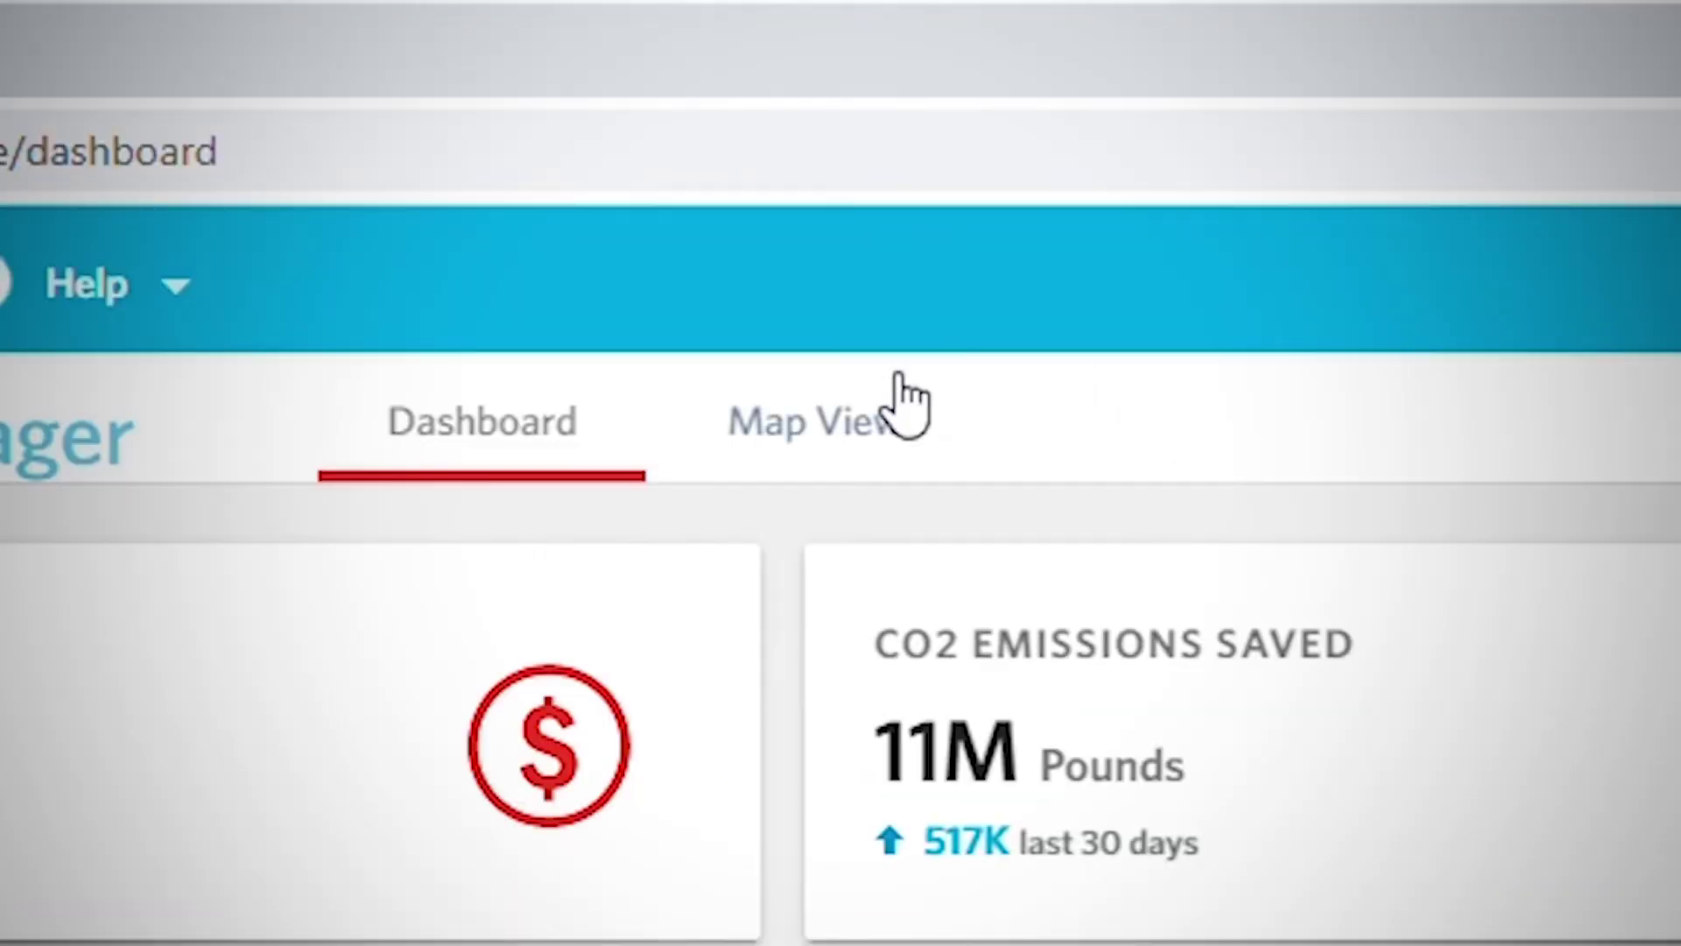
click(853, 426)
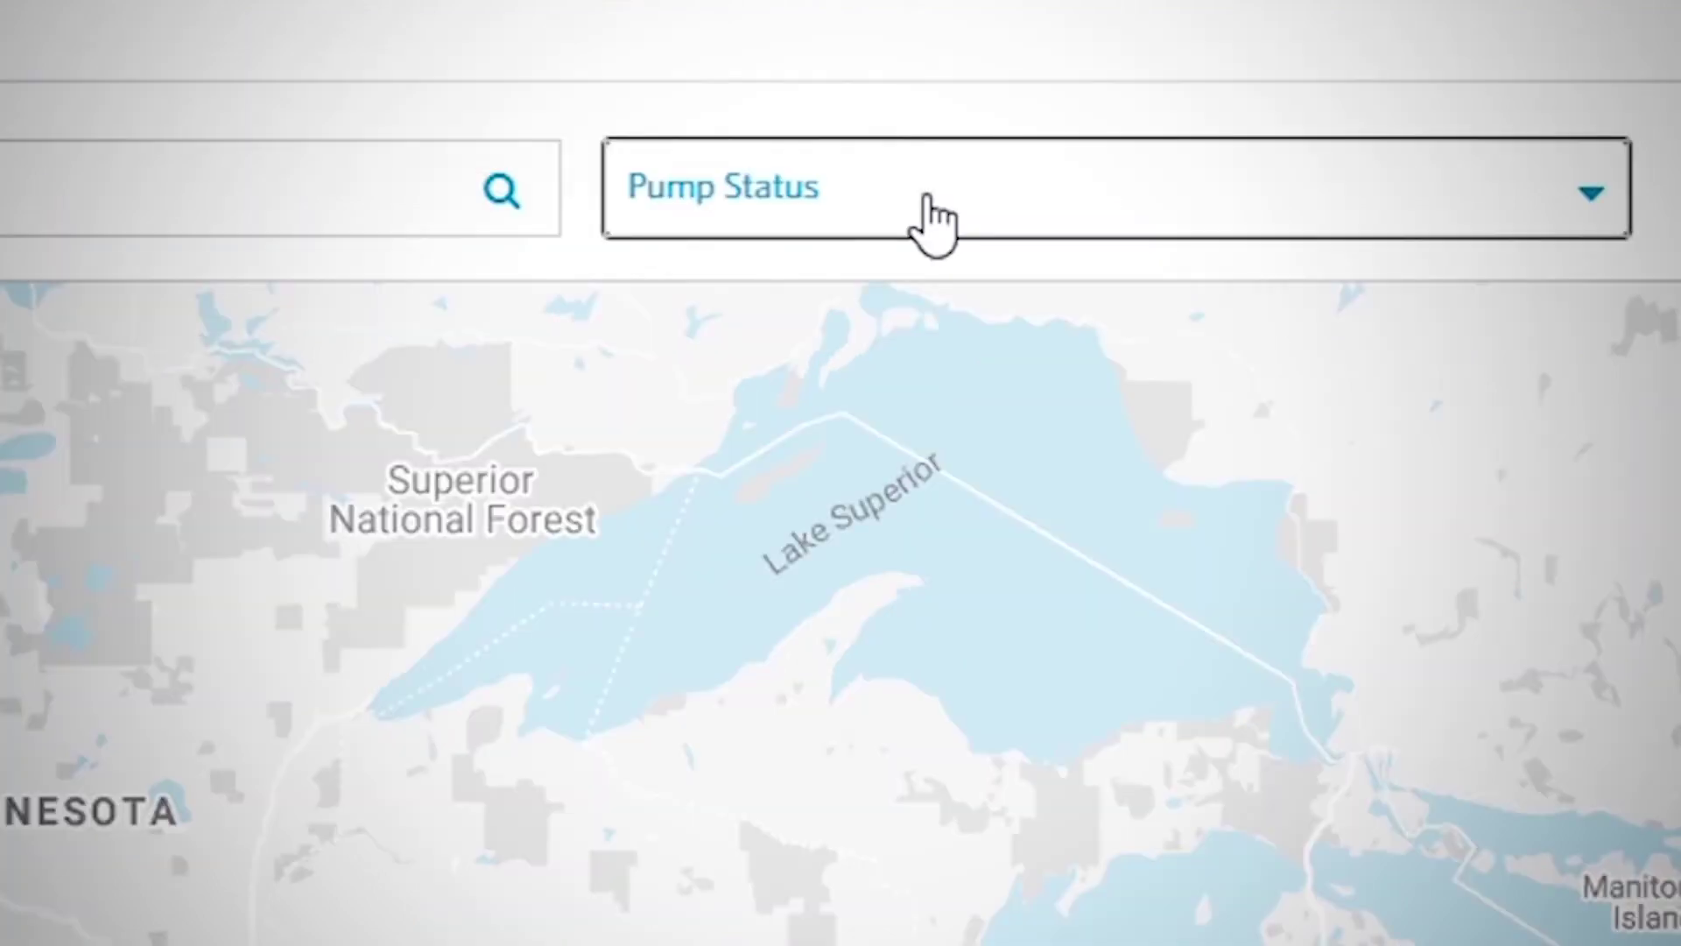
click(908, 206)
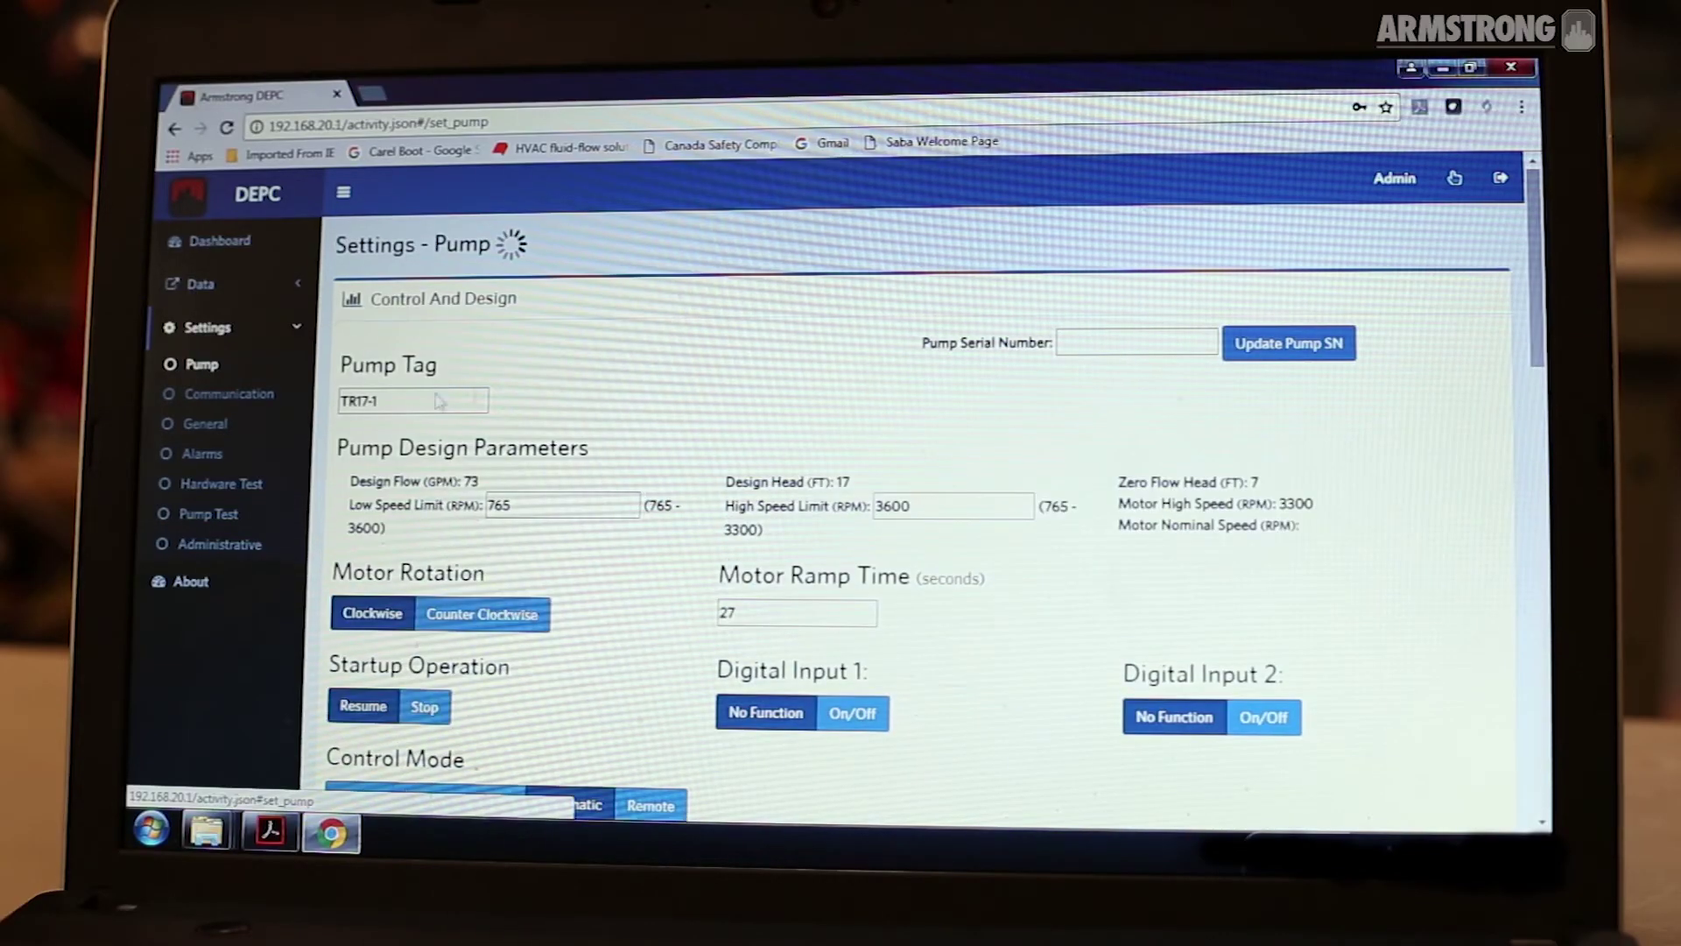
scroll(1446, 601, down, 2)
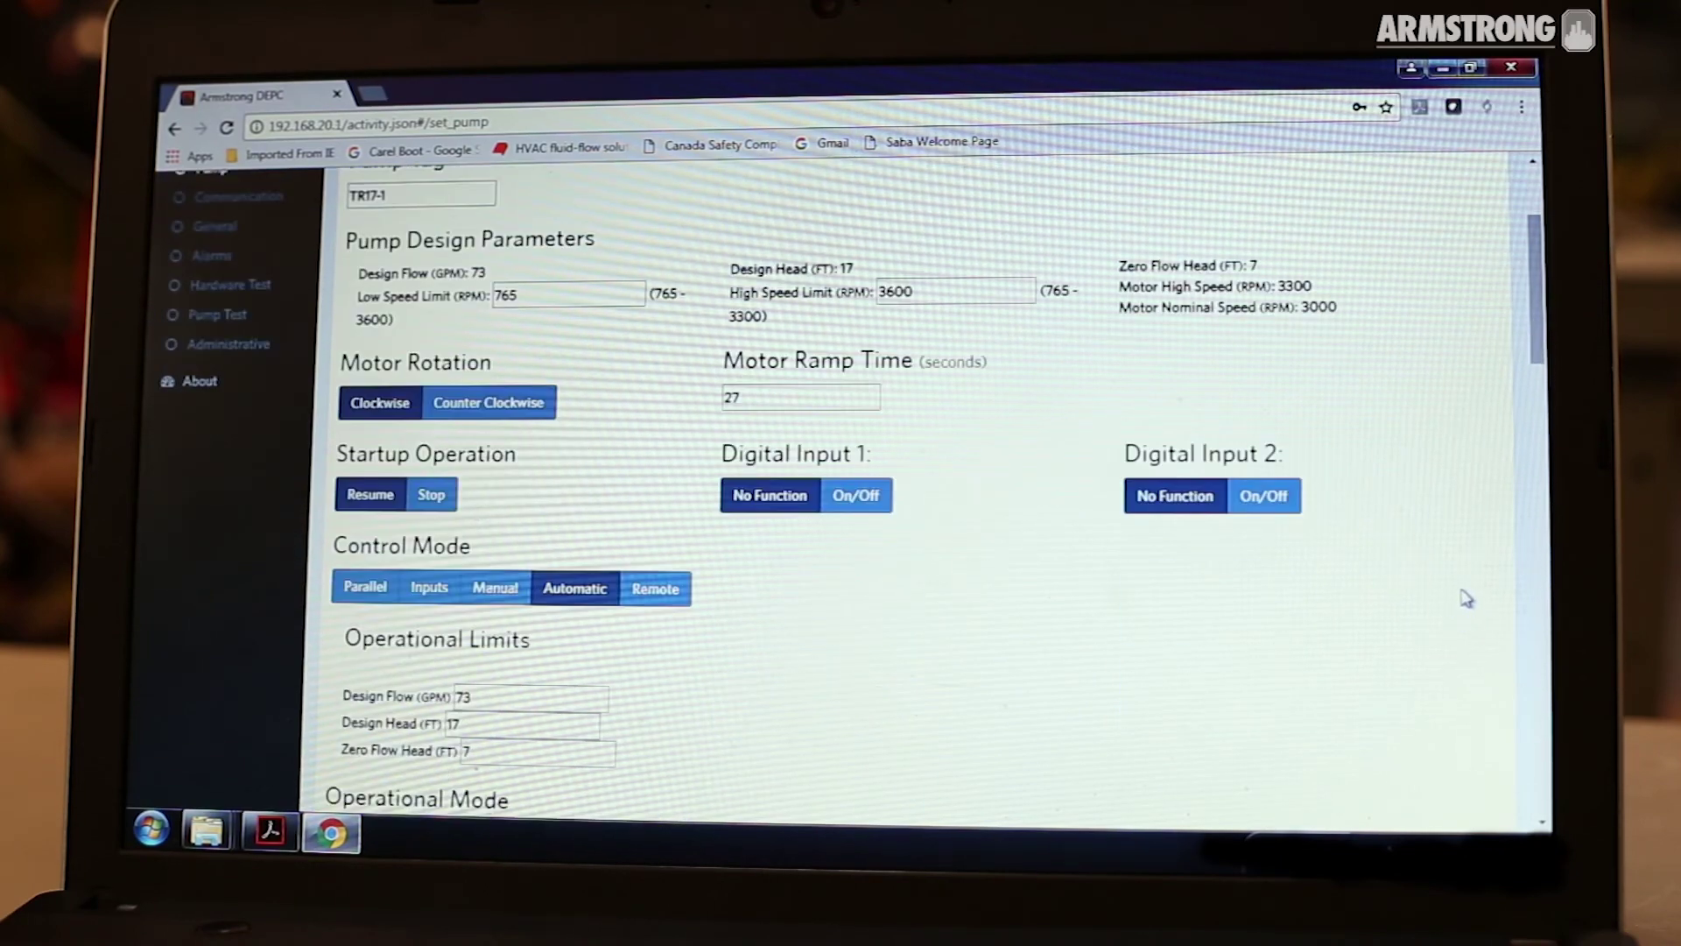
scroll(1463, 600, down, 3)
scroll(1457, 590, down, 3)
scroll(1451, 587, down, 2)
scroll(1452, 586, down, 5)
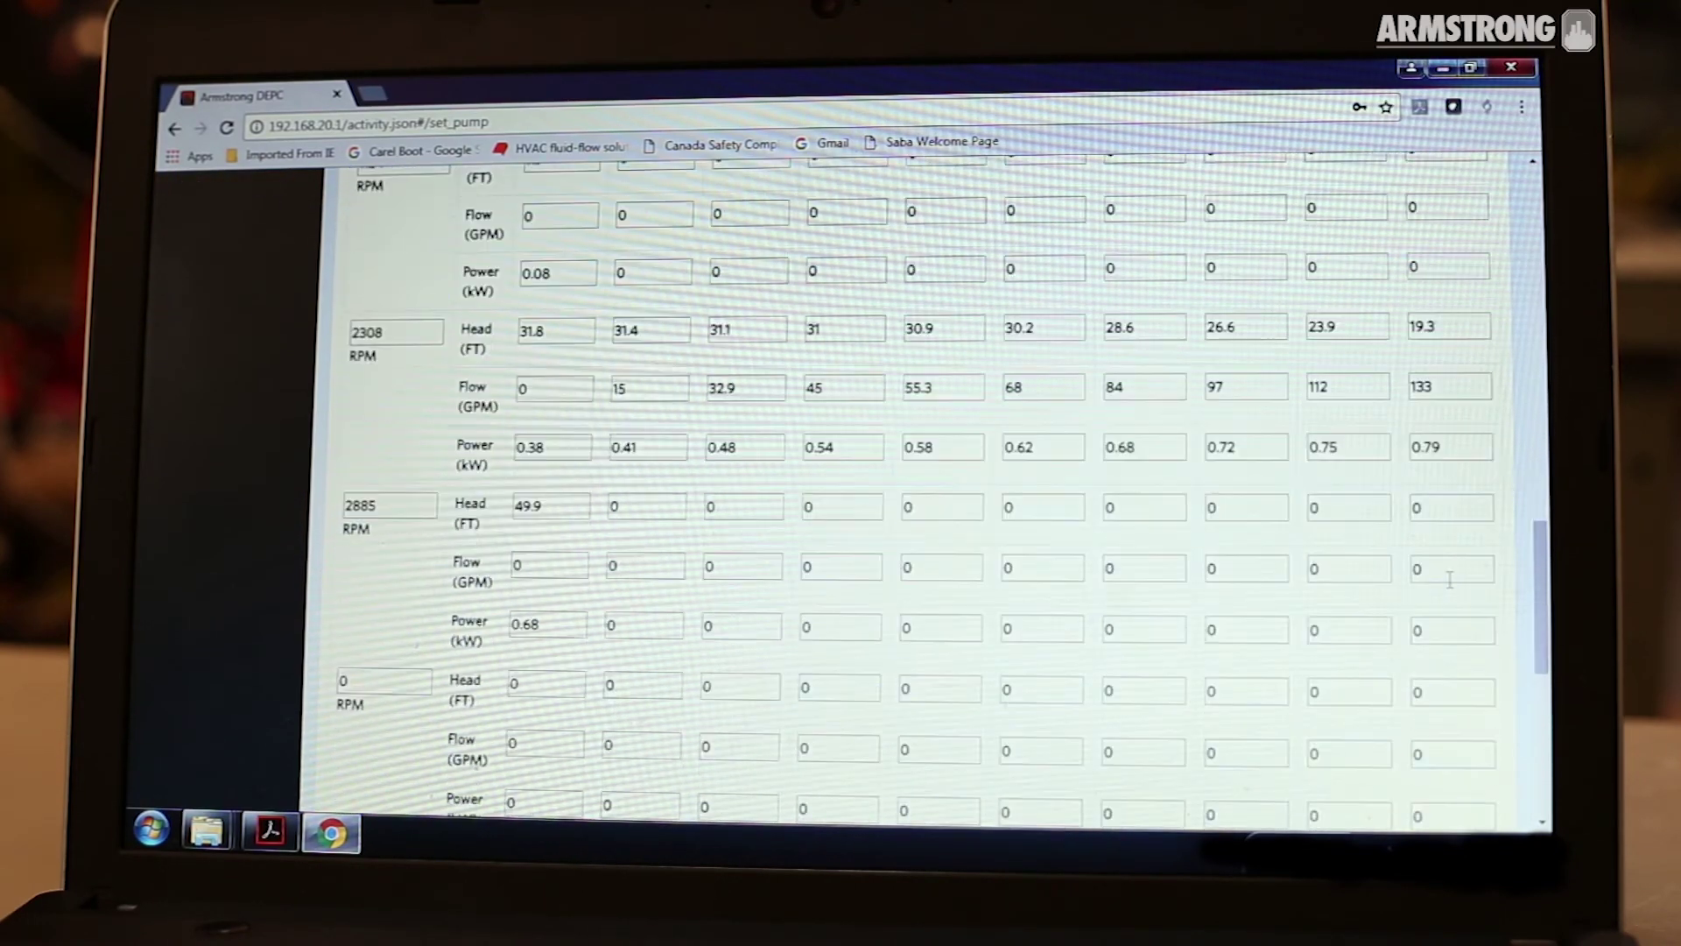